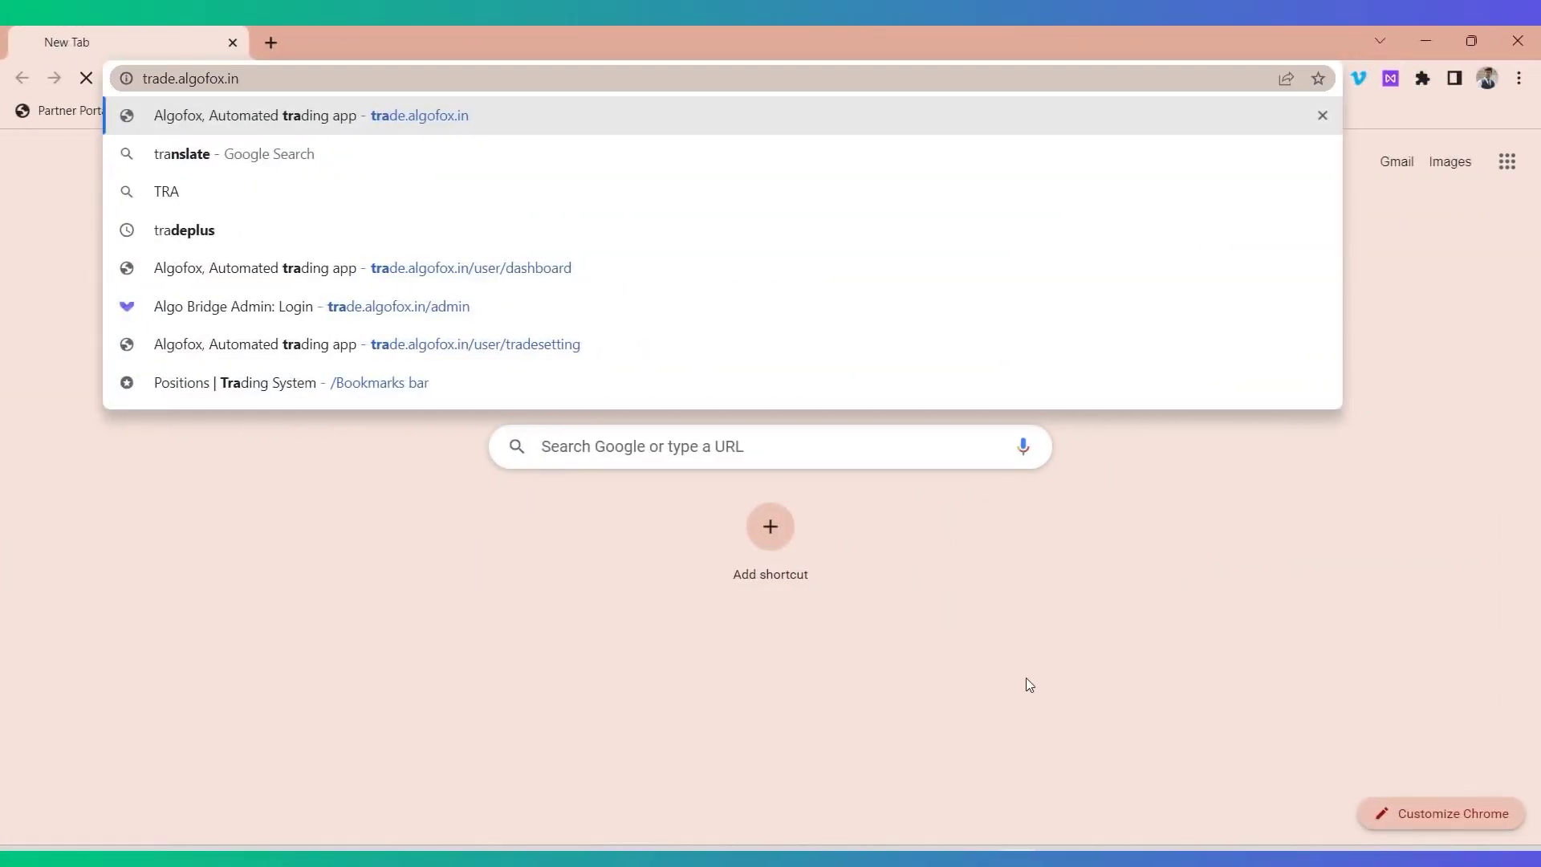
Load trade.algofox.in in Chrome to reach the AlgoFox sign-in page.
key(Return)
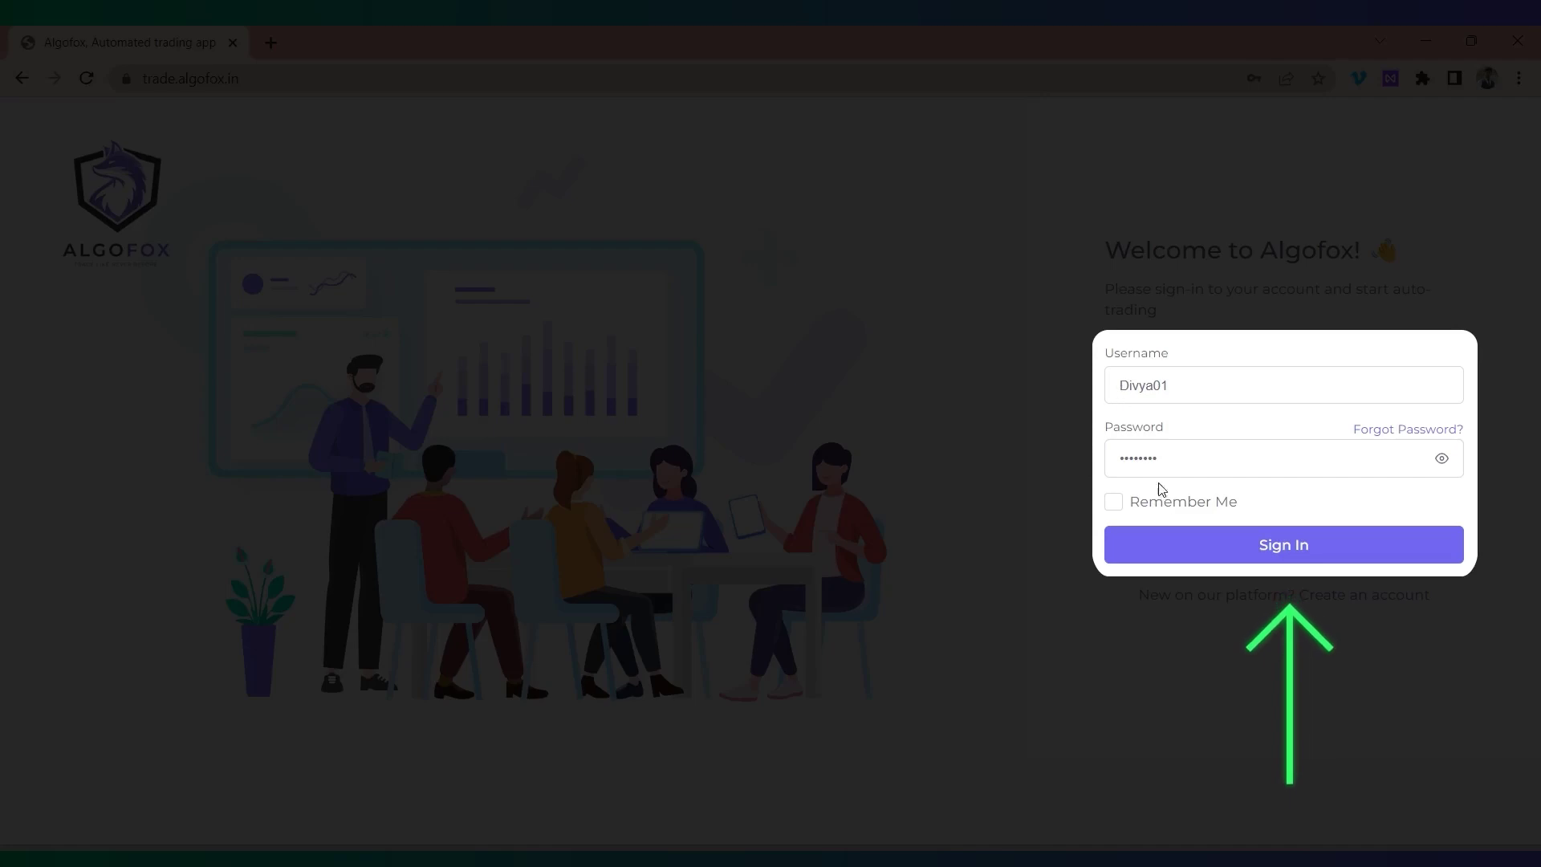
Sign in to AlgoFox with the prefilled username and password.
click(1240, 544)
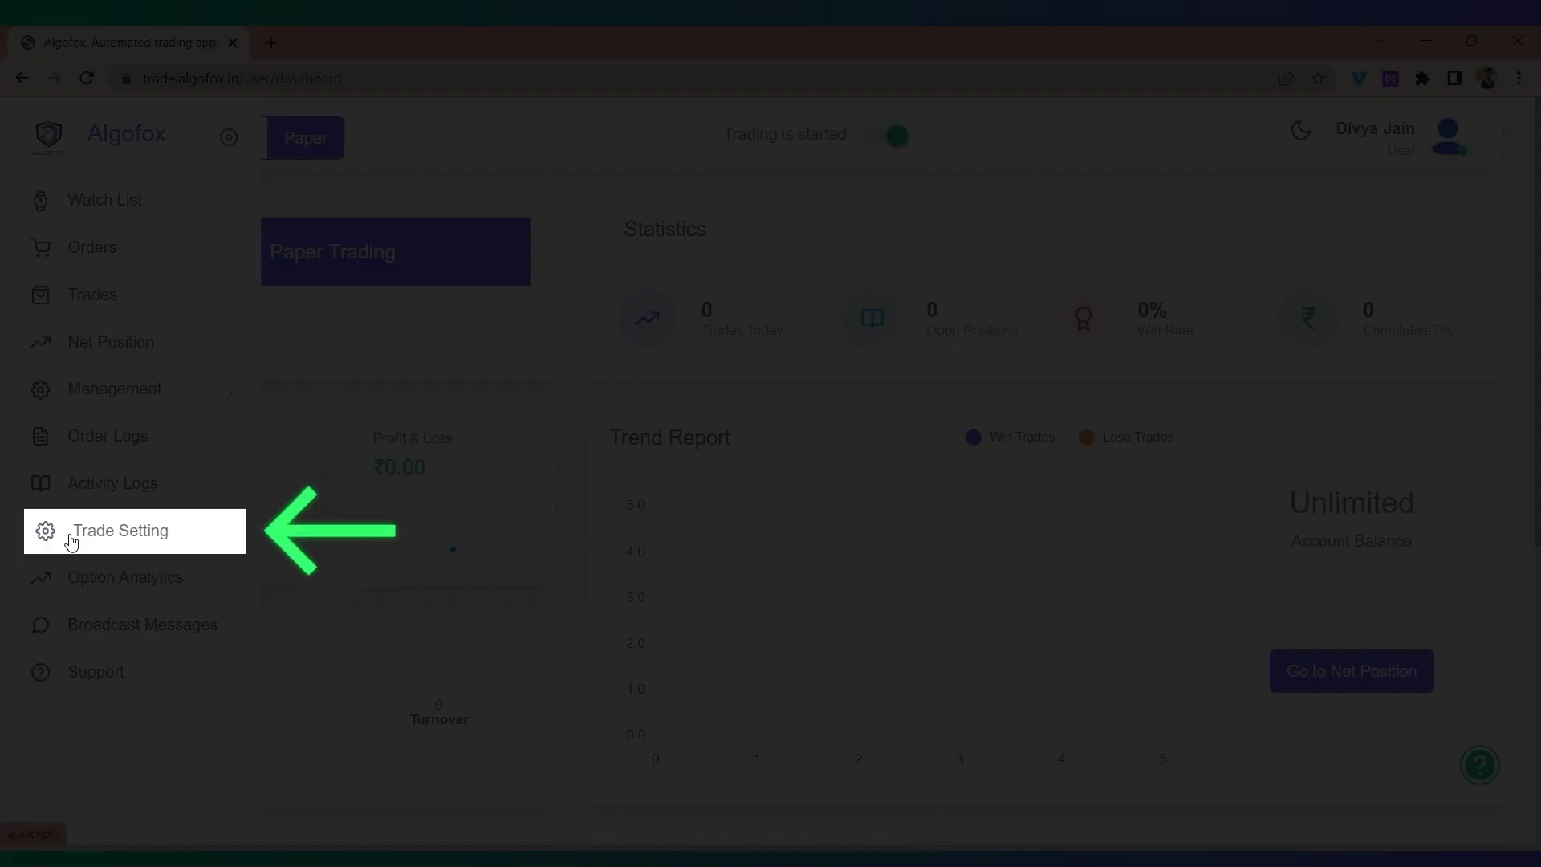
Choose Dhan as the broker in Trade Setting and save the change.
click(70, 540)
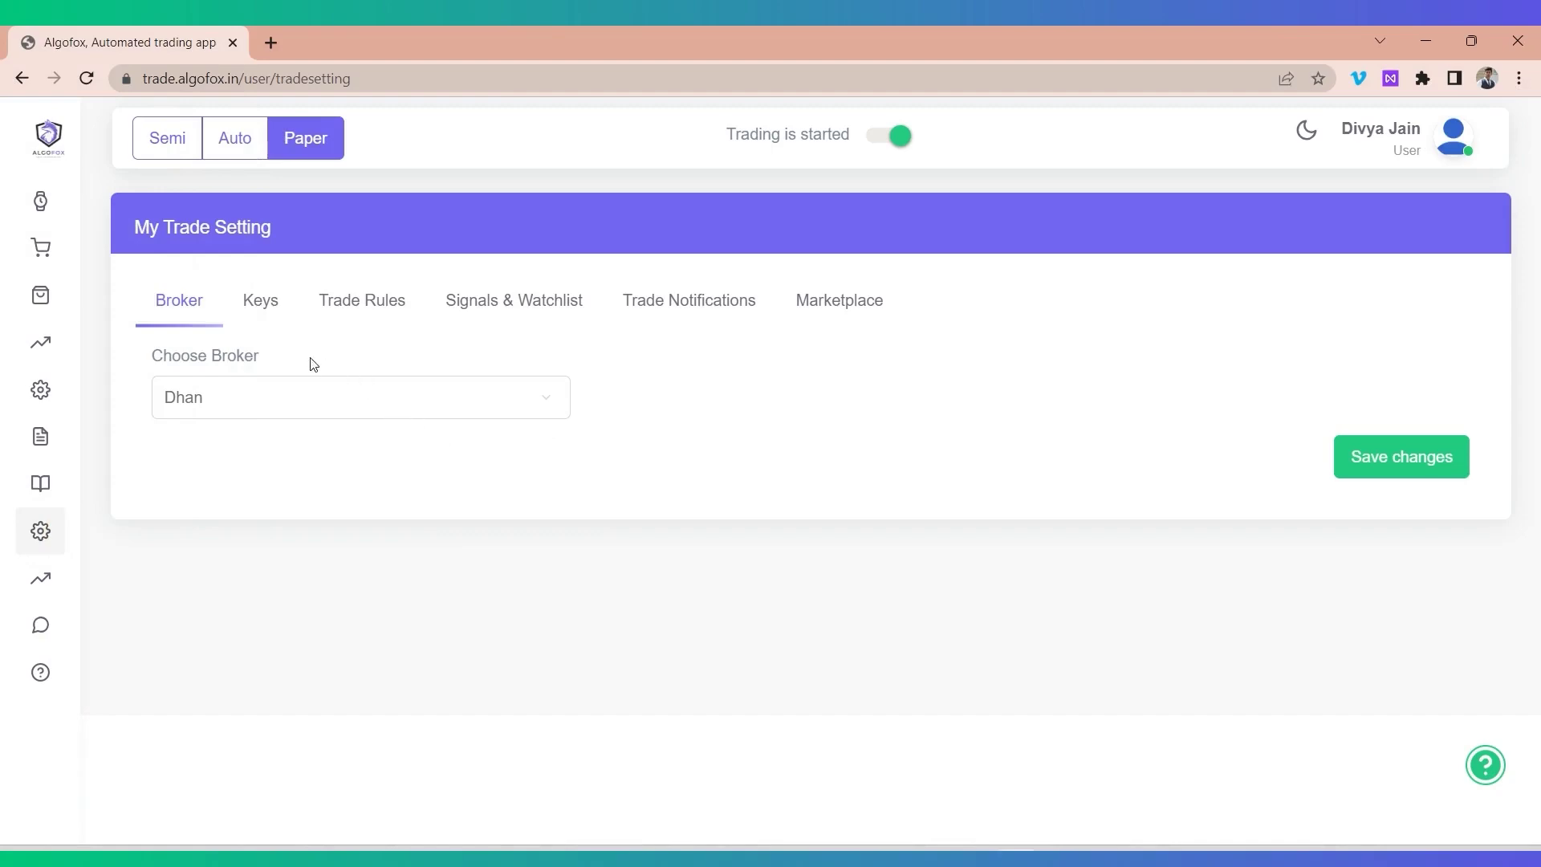
click(325, 395)
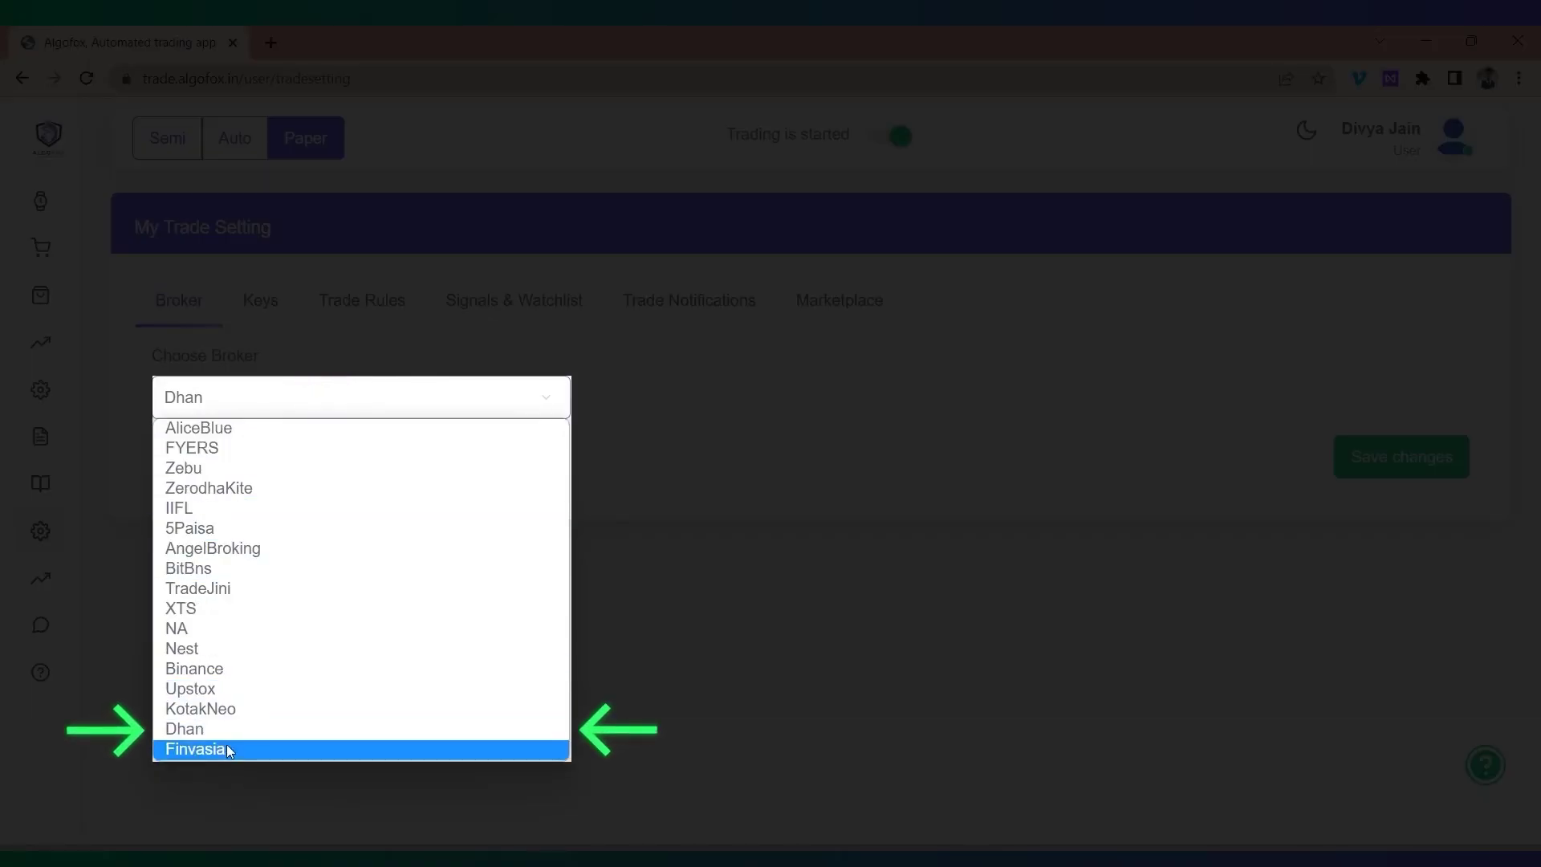
click(184, 728)
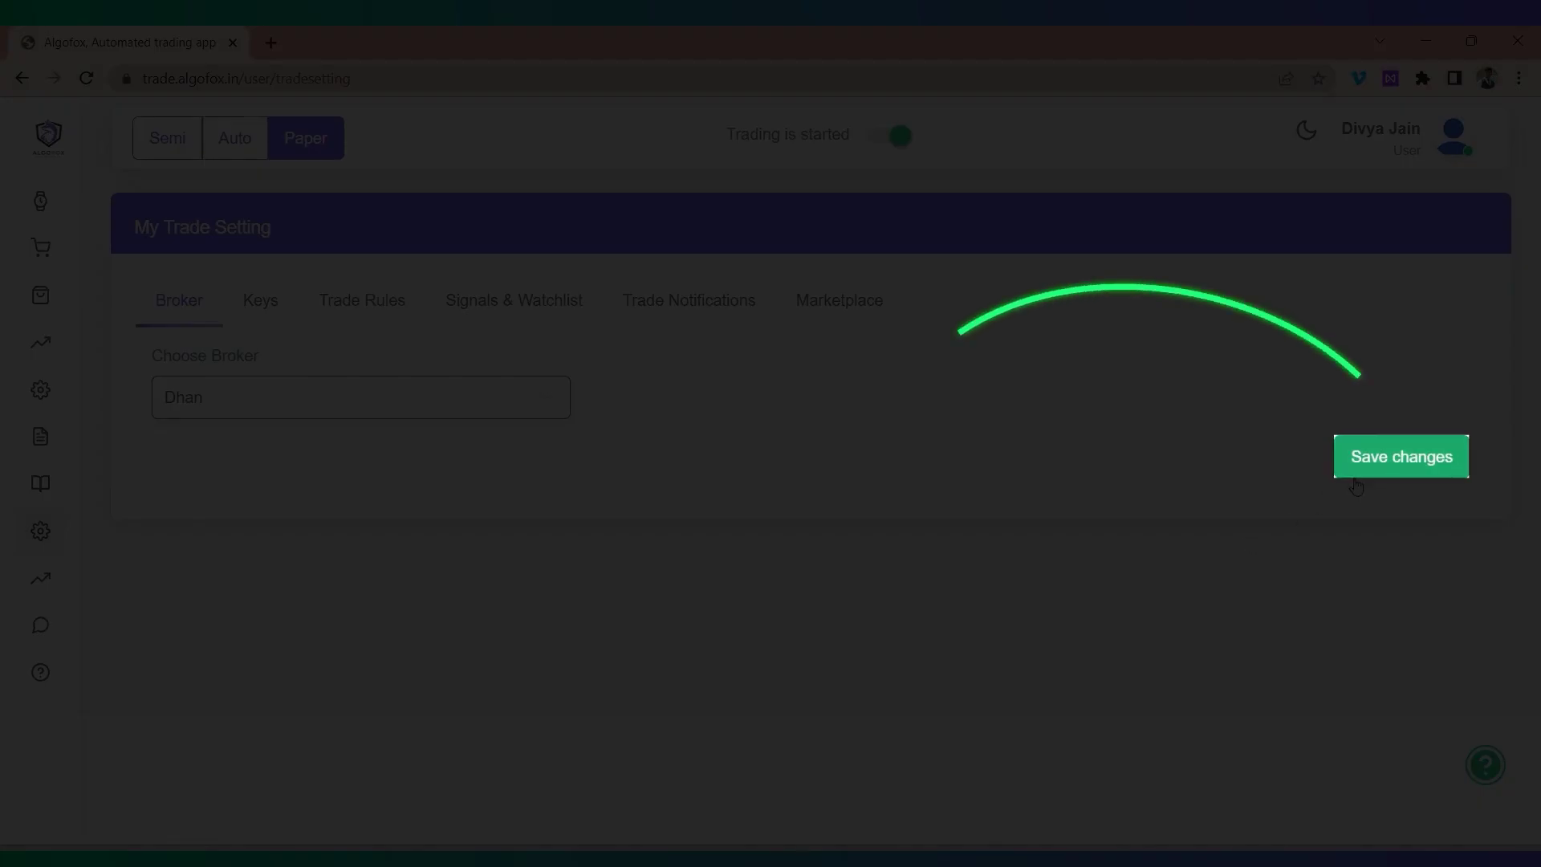
click(1357, 482)
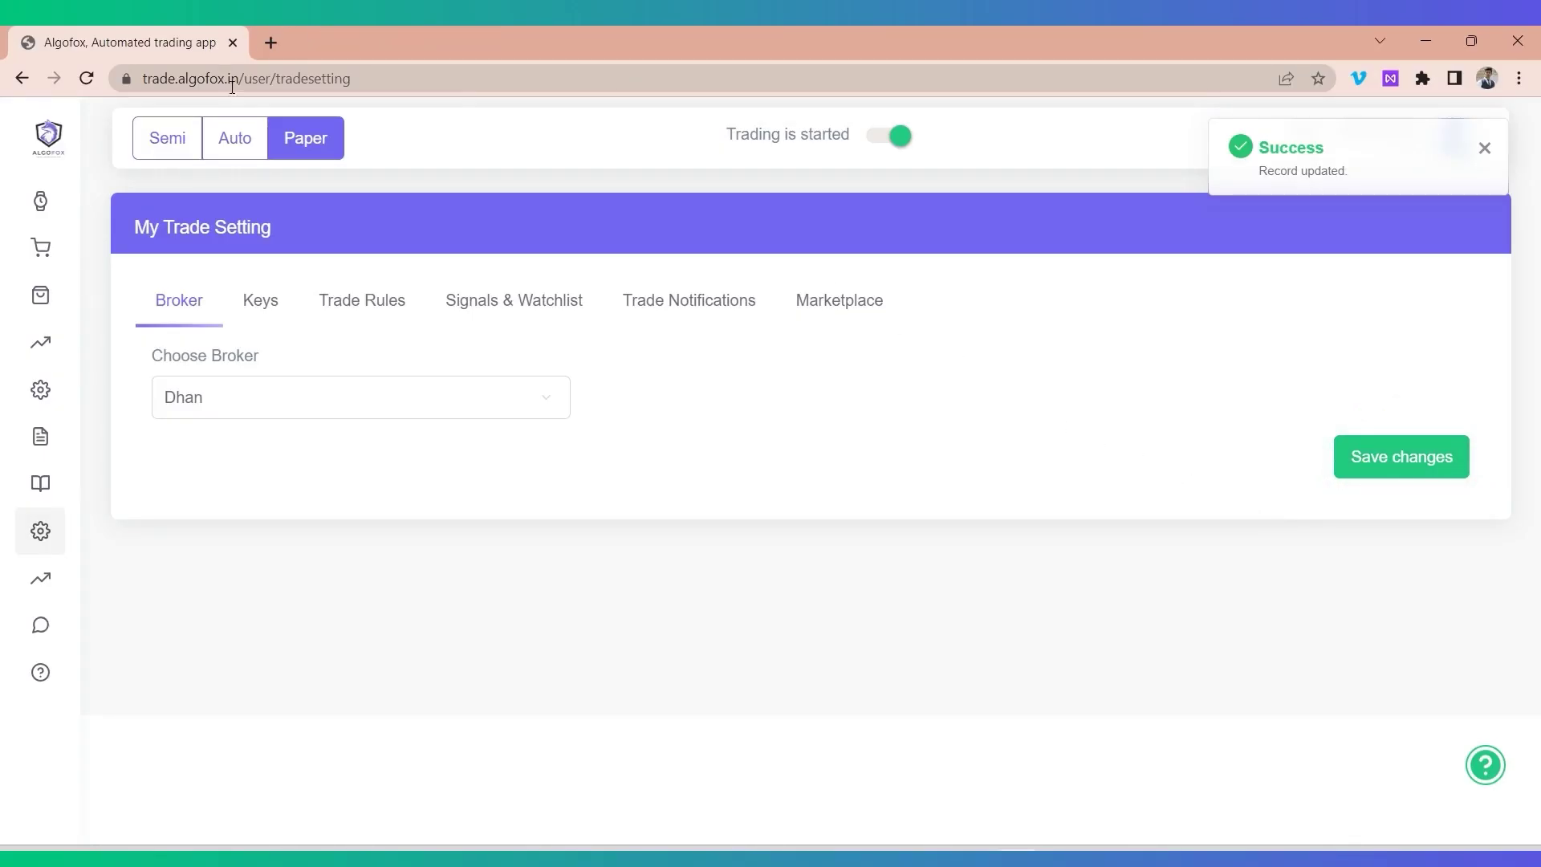
Return to the dashboard and confirm switching the mode to Auto.
click(49, 136)
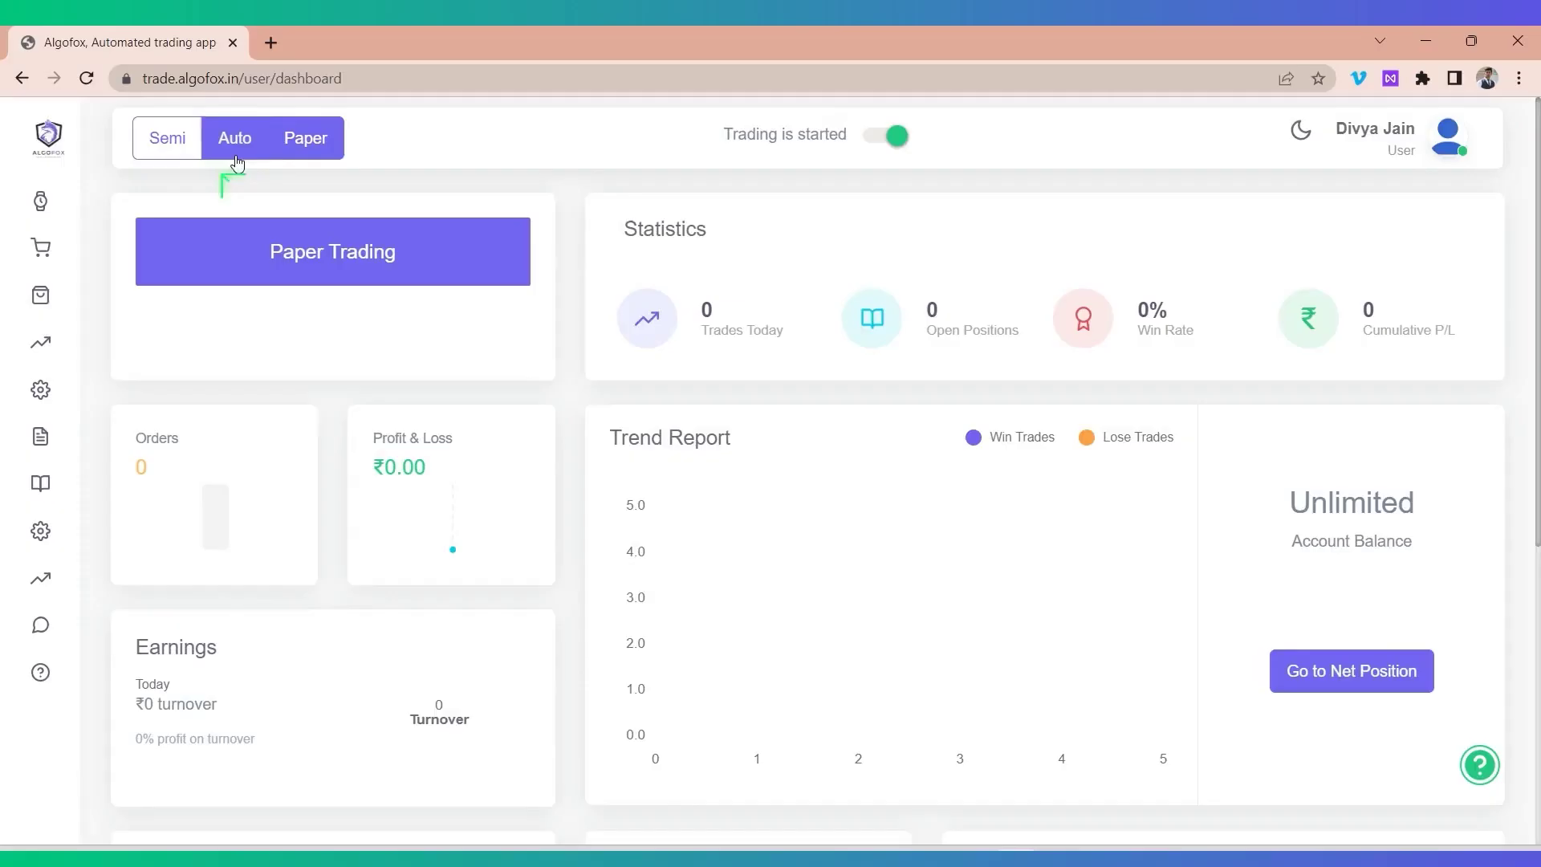
click(235, 137)
click(972, 286)
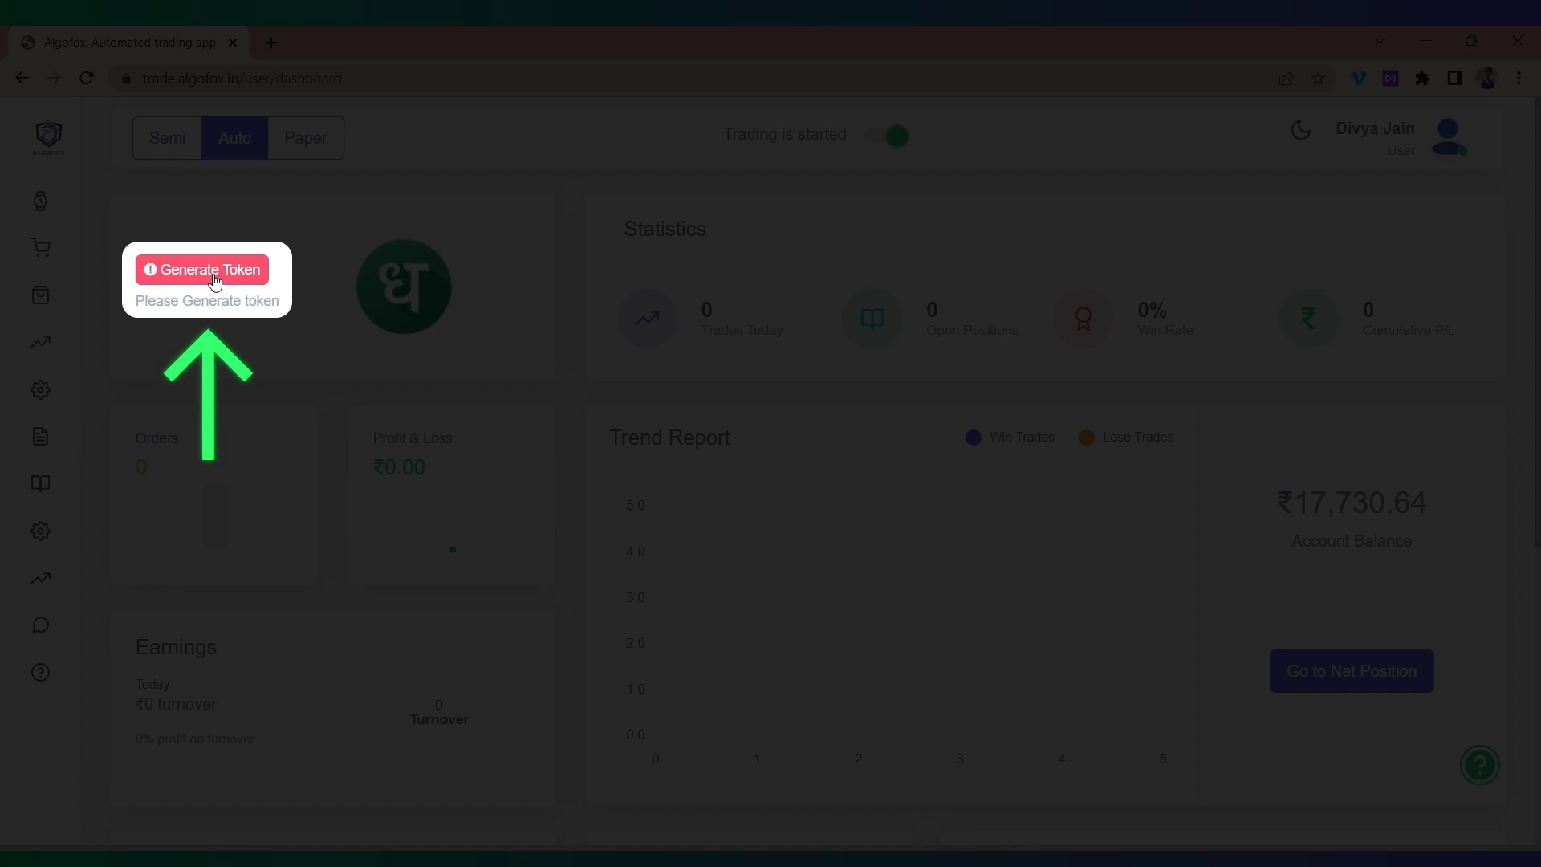
Start Dhan token generation and log in with mobile number and password.
click(214, 278)
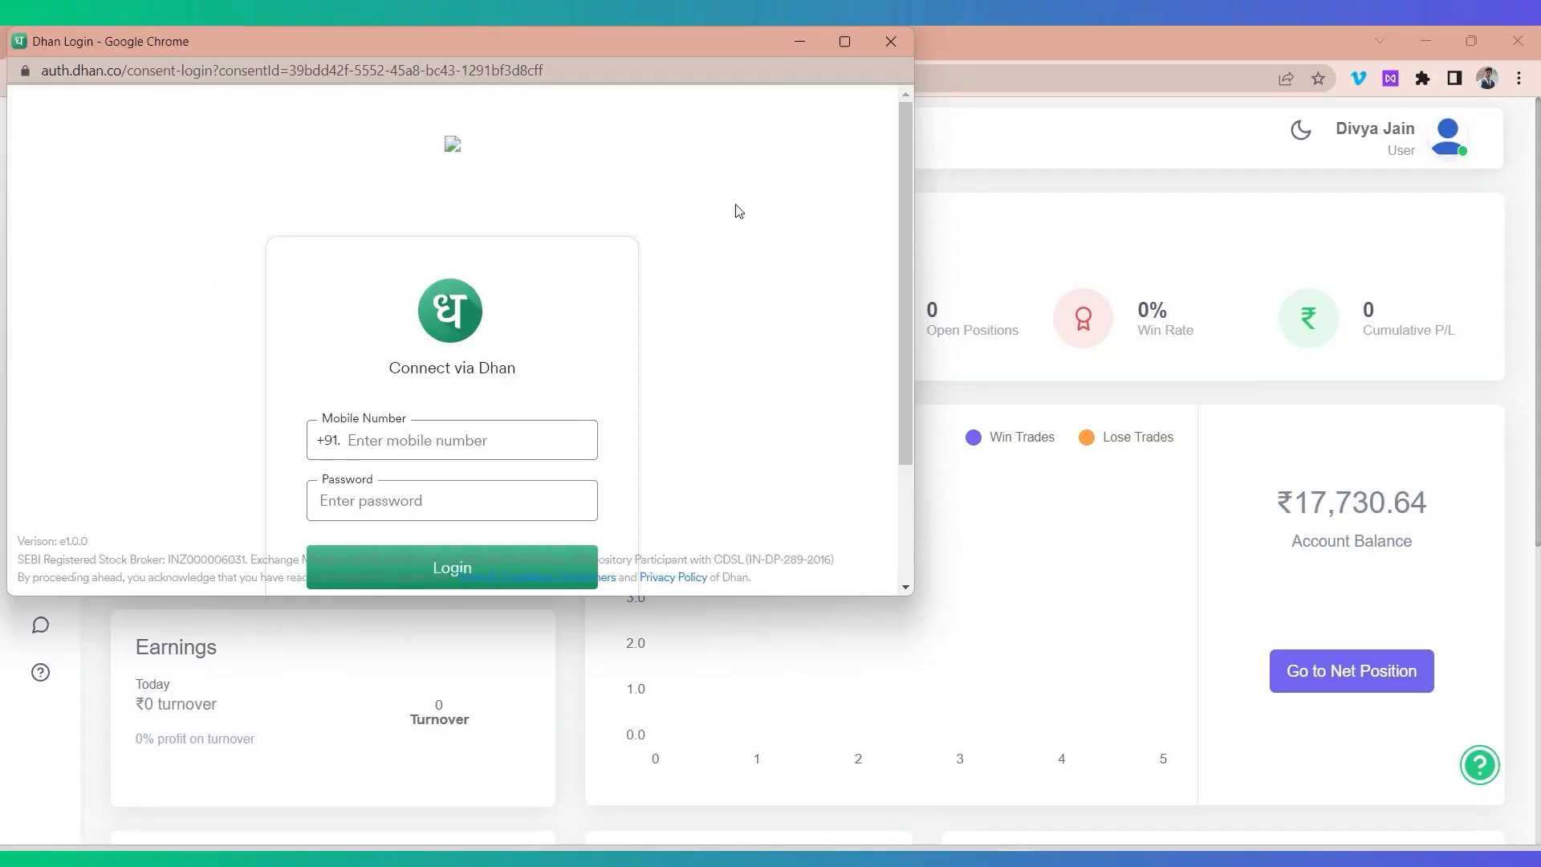
drag(907, 161, 907, 213)
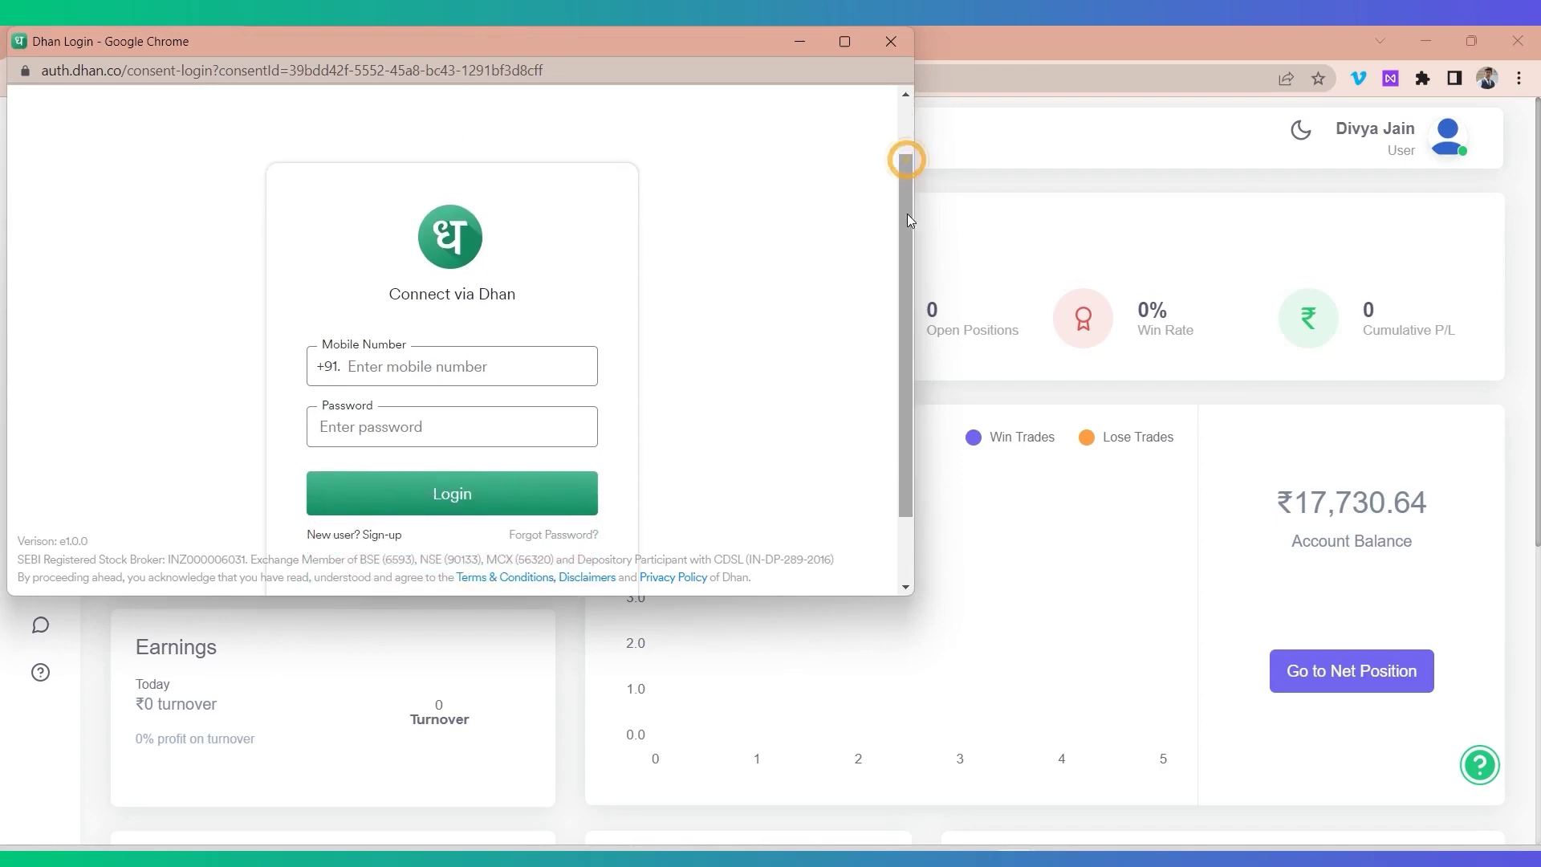
click(543, 365)
text(9)
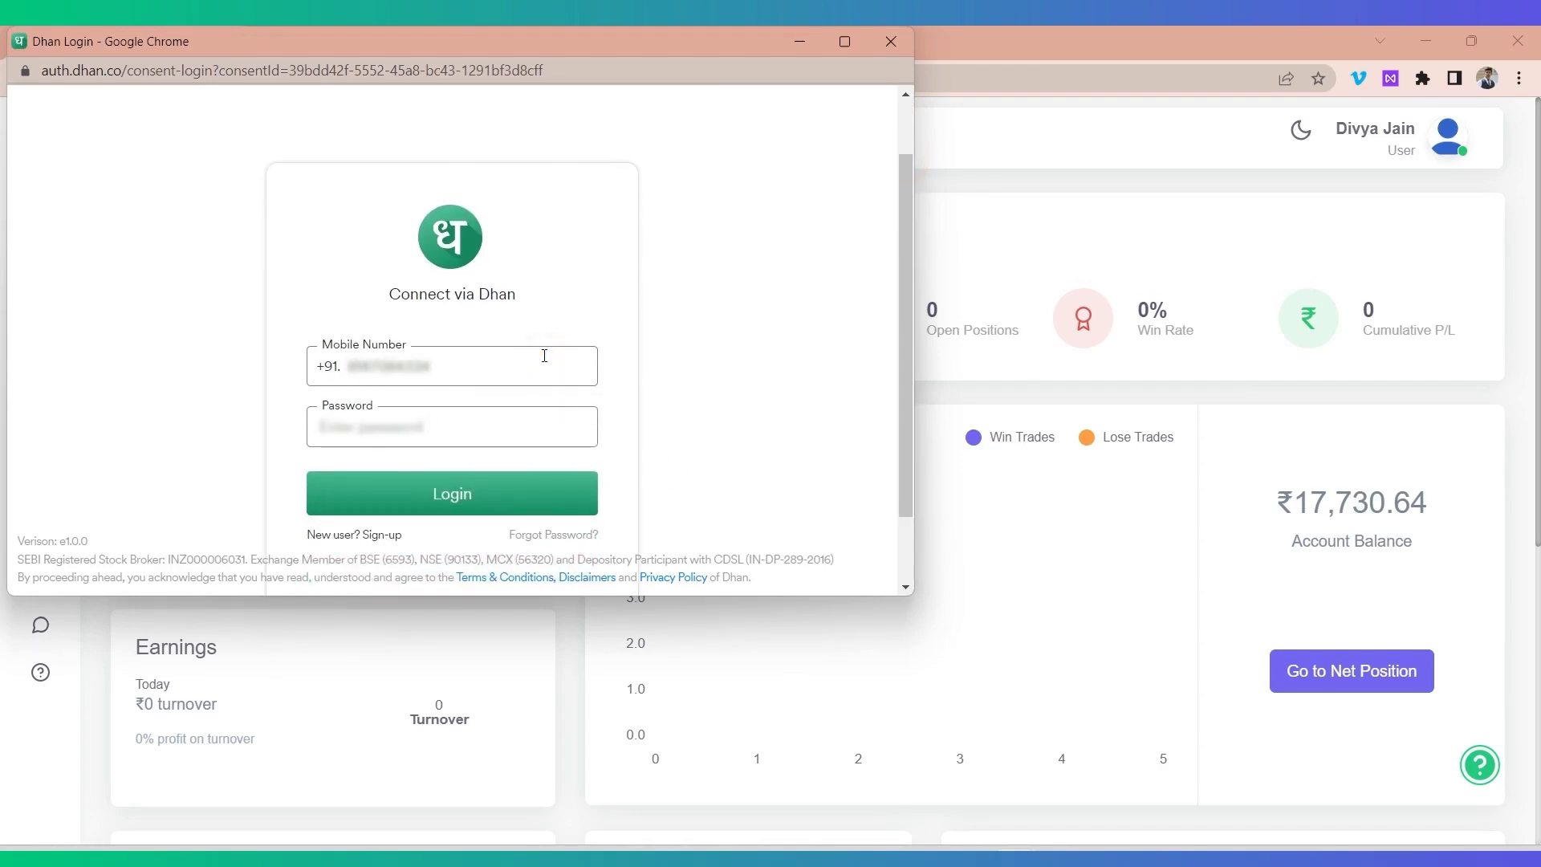
click(516, 487)
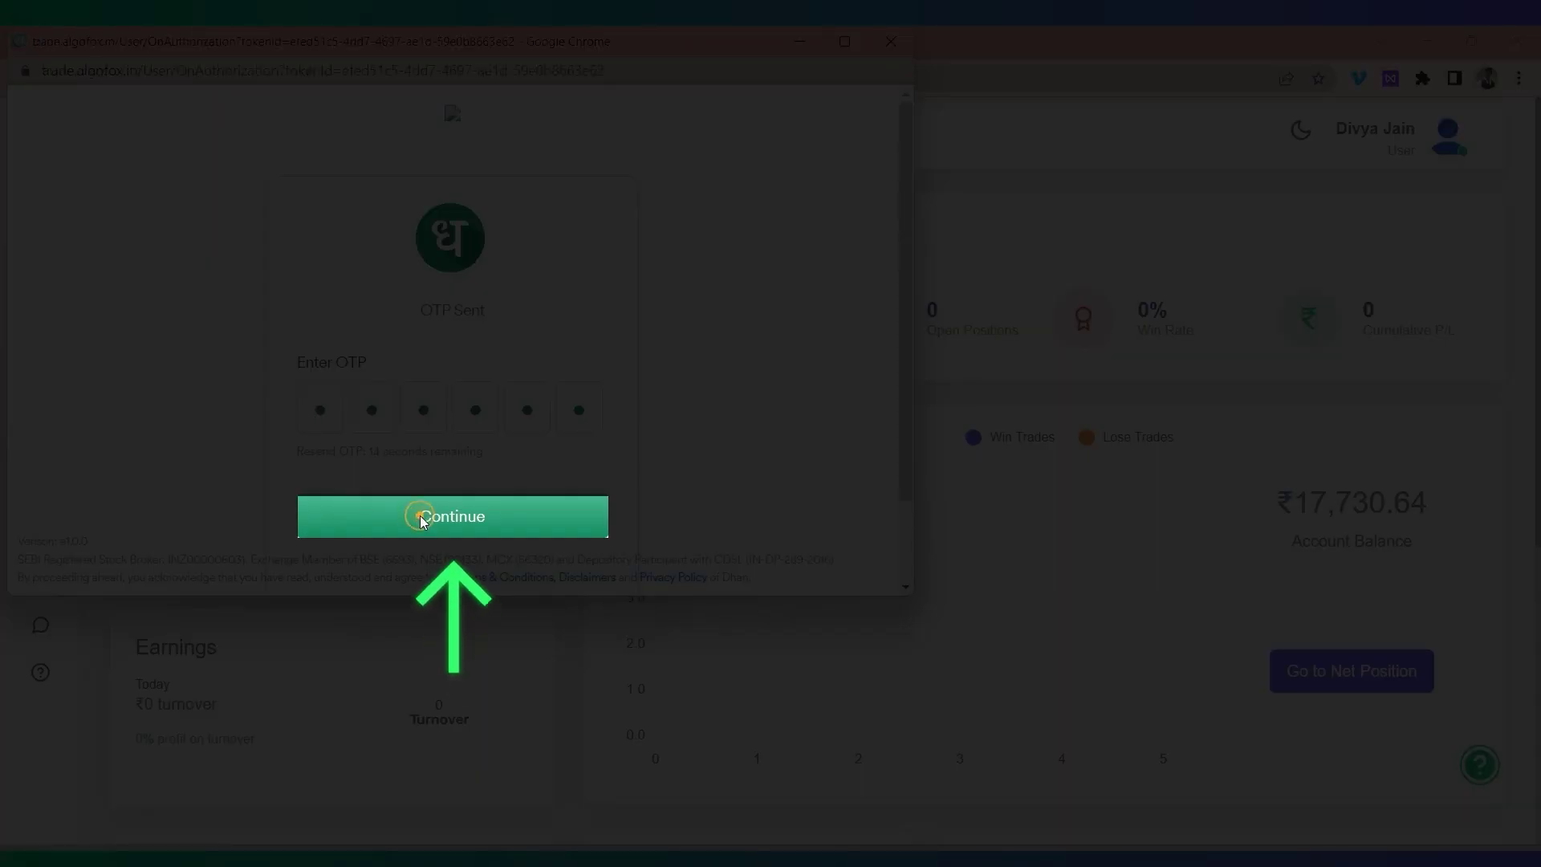
Submit the Dhan one-time code and let the AlgoFox dashboard reload.
click(422, 517)
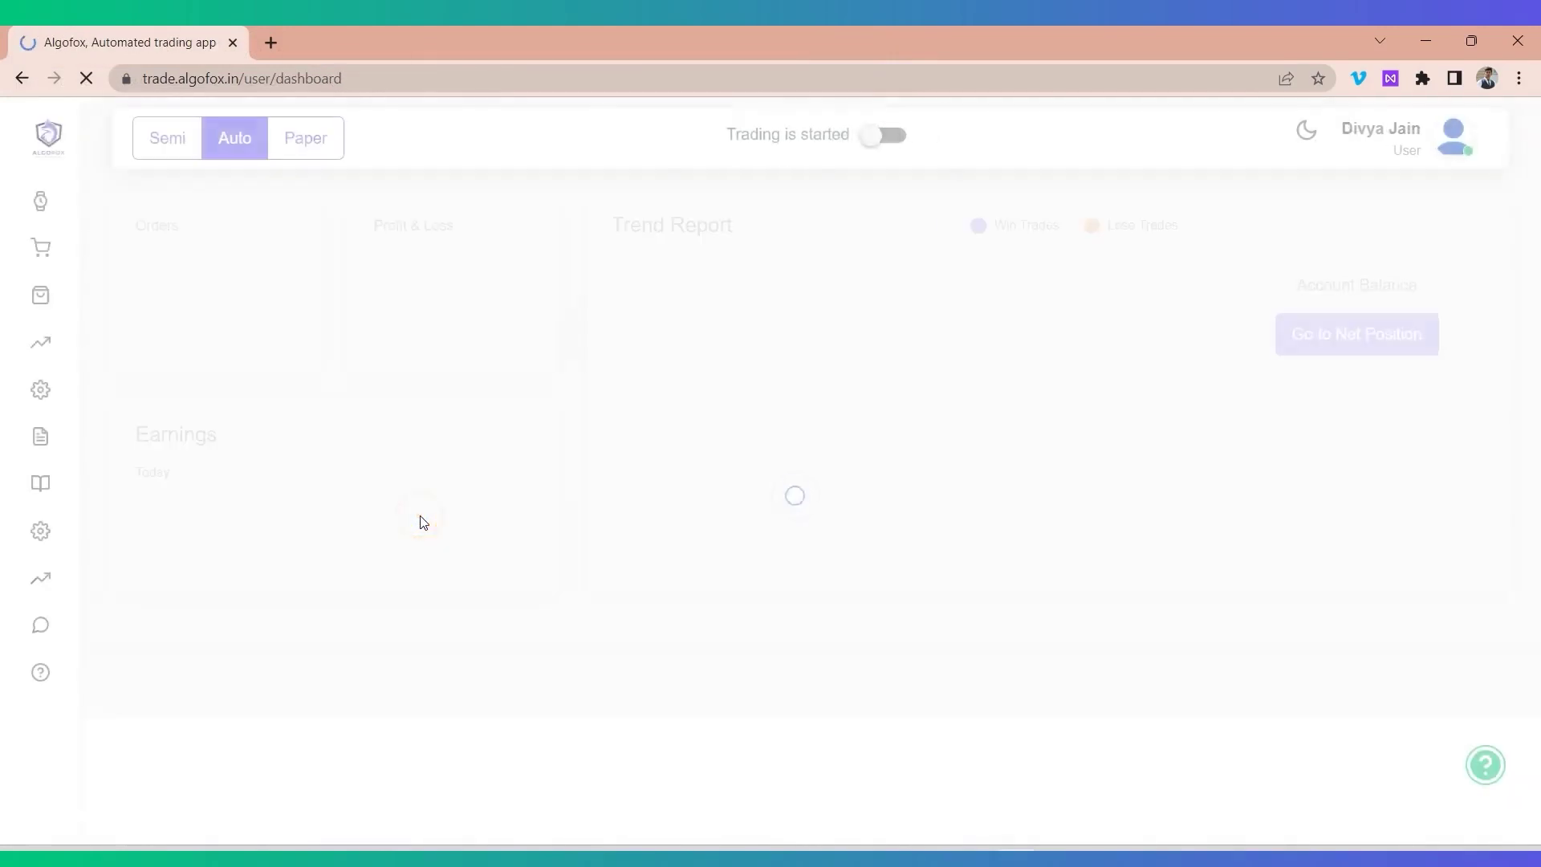